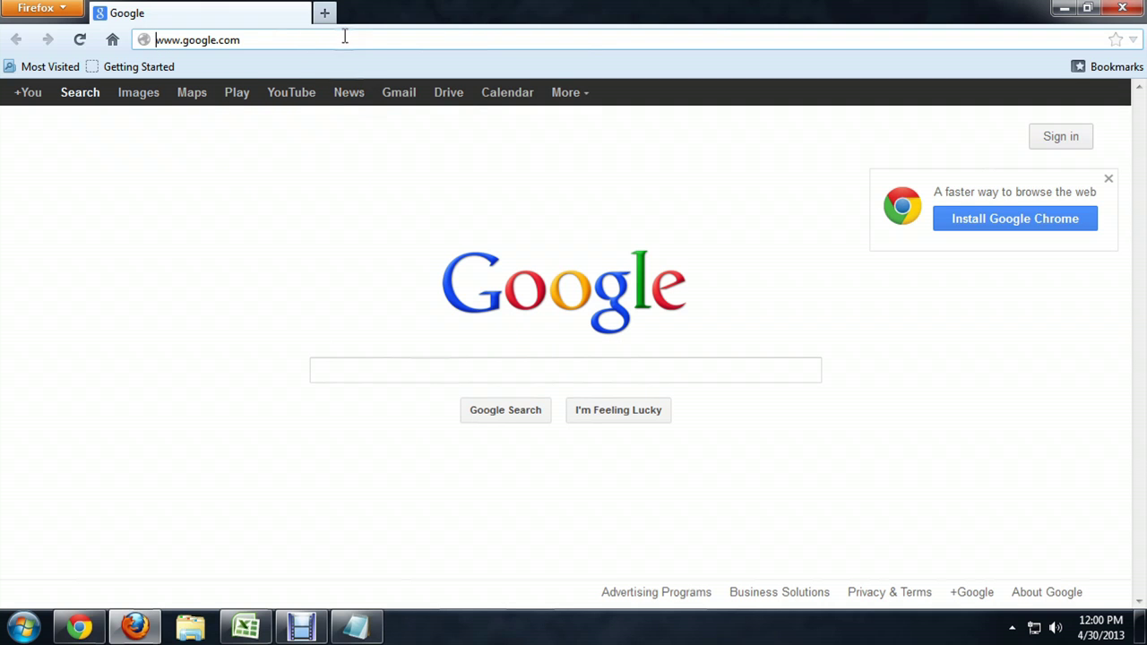
Step: Clear the Google address so jreastudios can be entered in the address bar
key(BackSpace)
key(BackSpace)
key(BackSpace)
key(BackSpace)
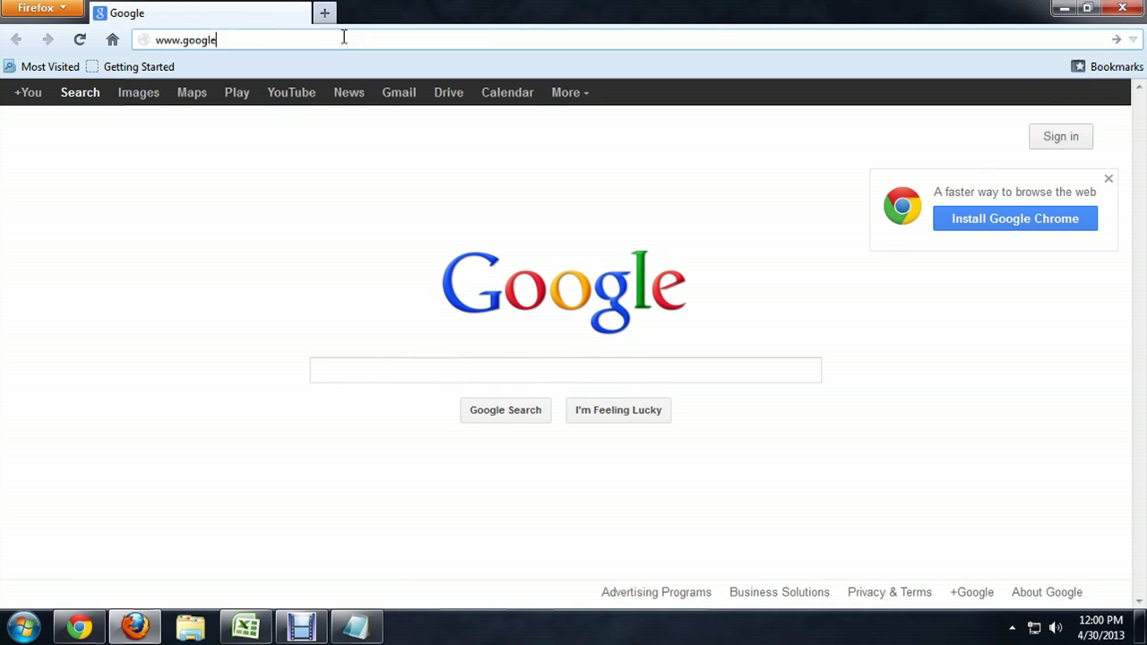
text(jreastudios.vacau.com/)
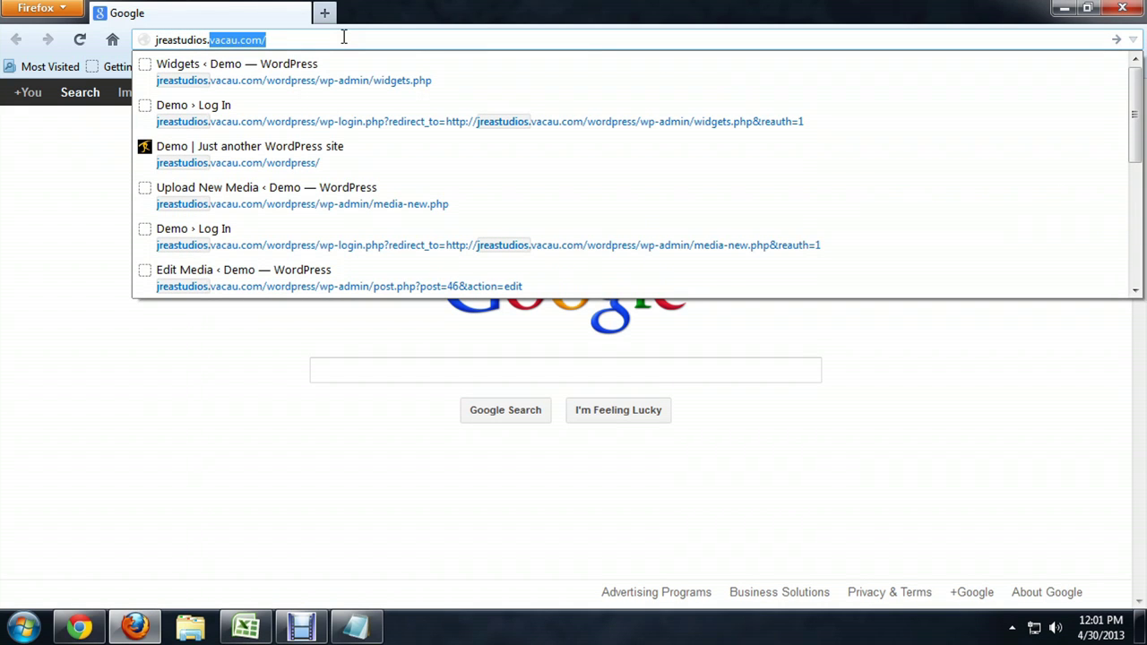
text(com)
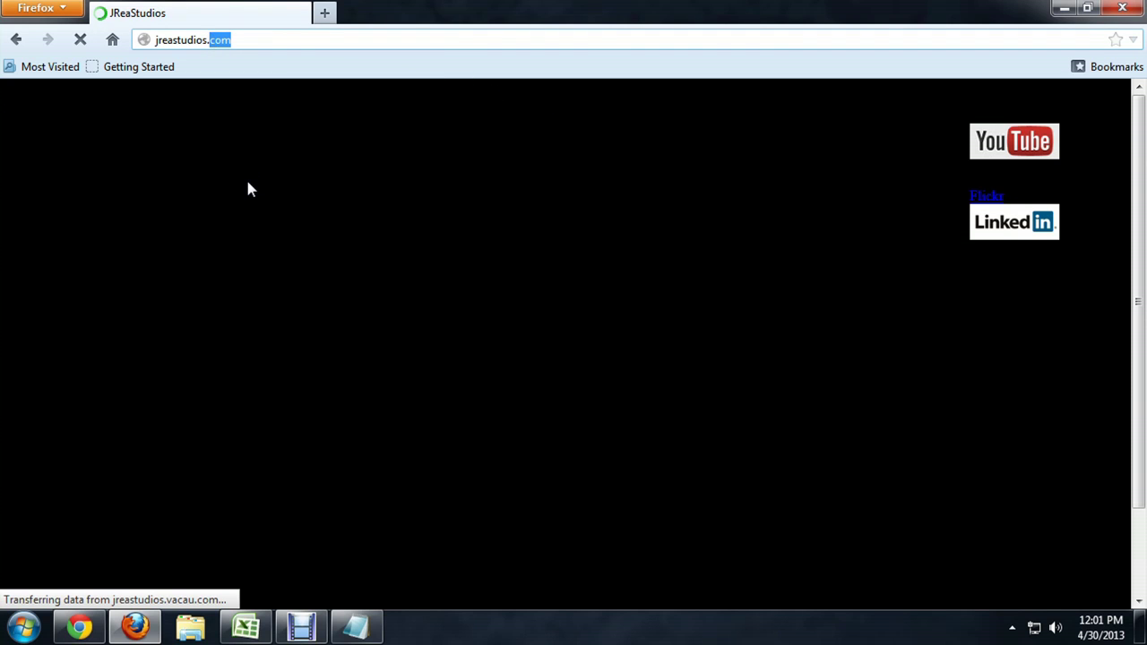
text(gov)
Step: Load jreastudios.gov, which leads to Firefox's Server not found page
key(Return)
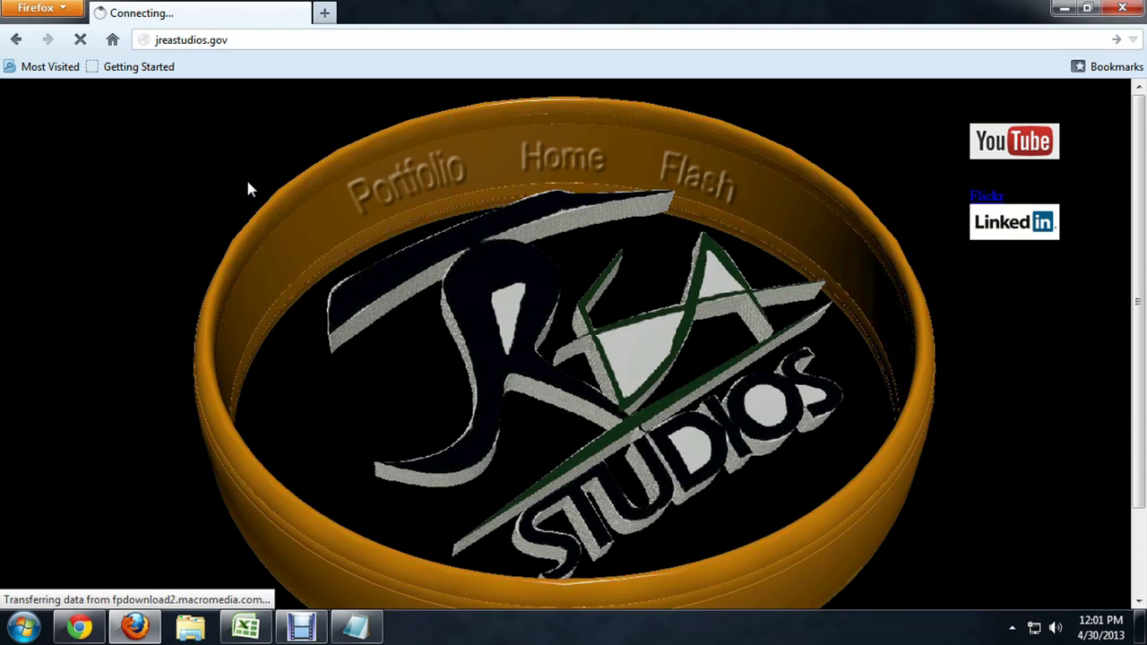